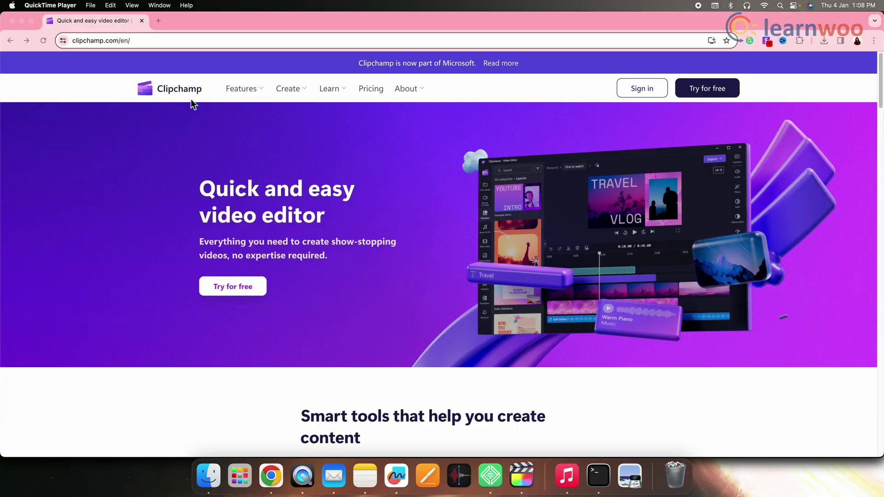
scroll(462, 276, down, 3)
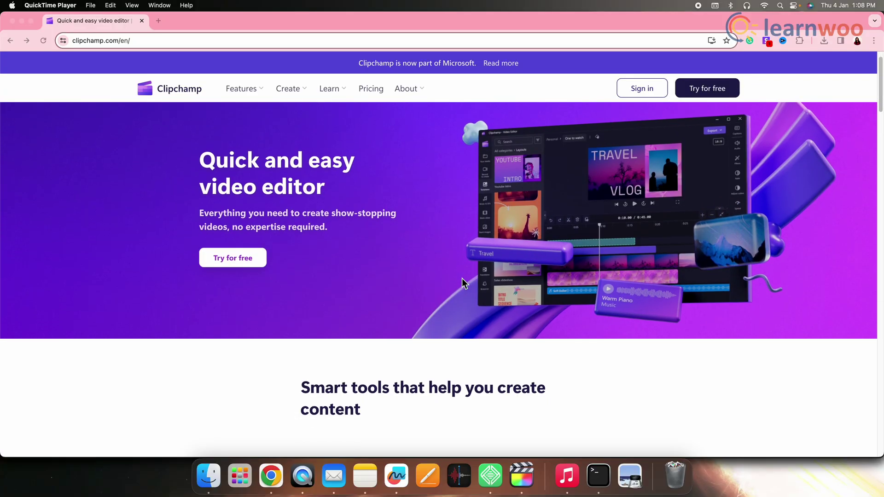
scroll(463, 283, down, 4)
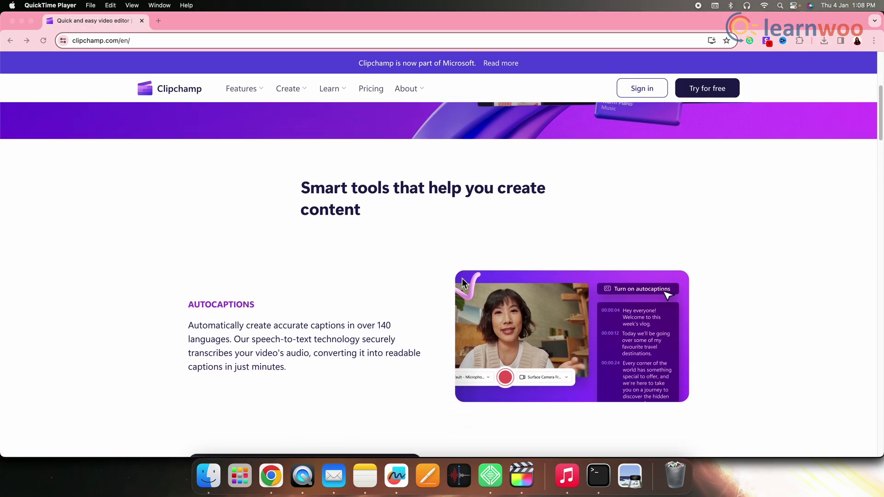
scroll(463, 280, down, 5)
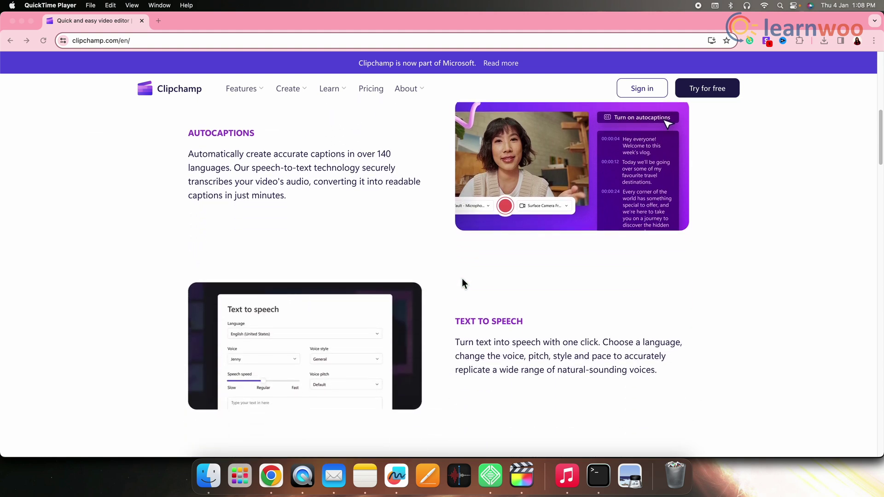
scroll(463, 280, down, 4)
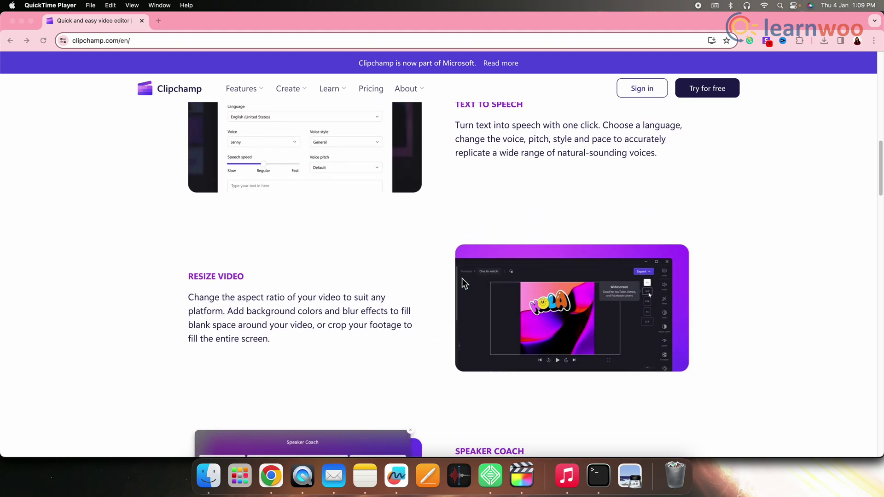
scroll(464, 283, down, 6)
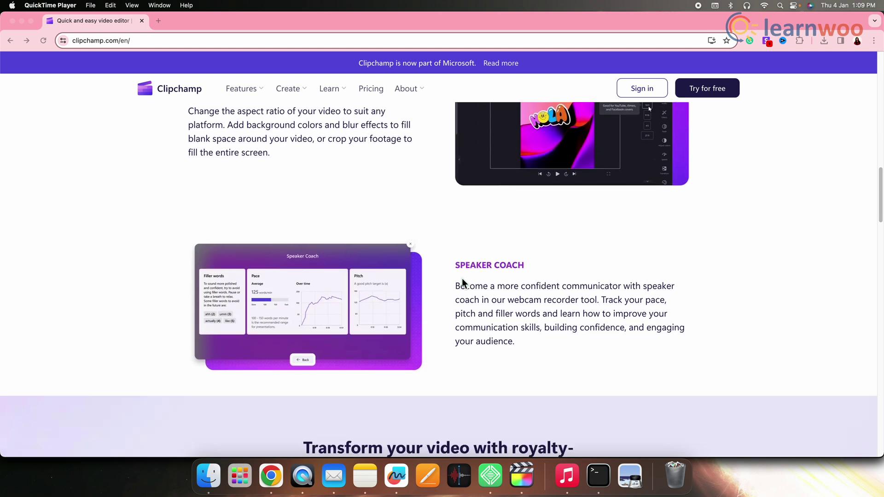
scroll(463, 281, down, 5)
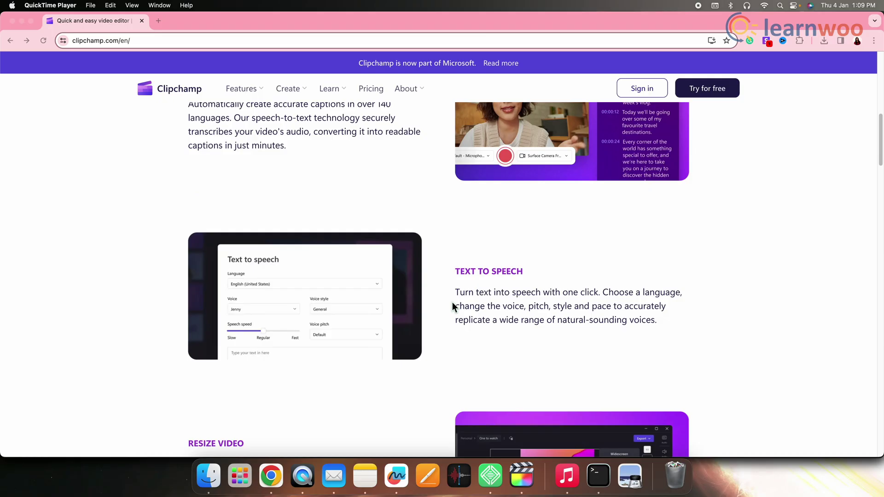
scroll(452, 302, up, 10)
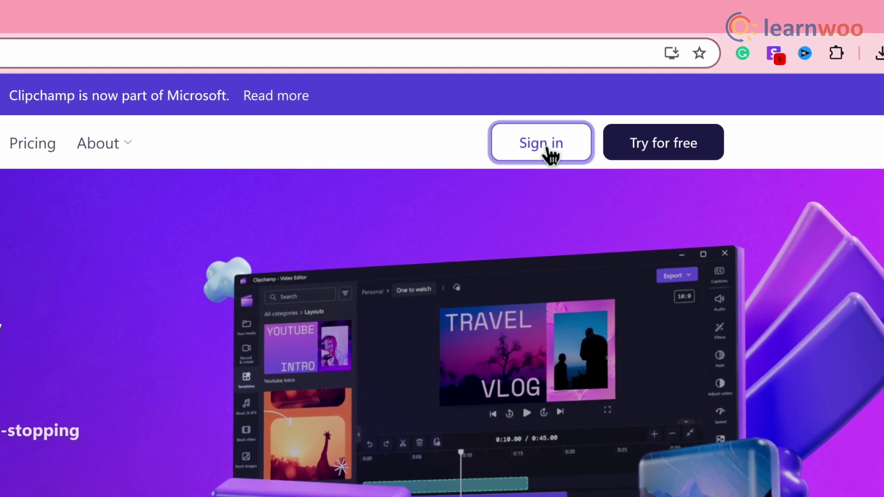
Step: Sign in to Clipchamp with a Google account and open a blank new-video editor
click(548, 150)
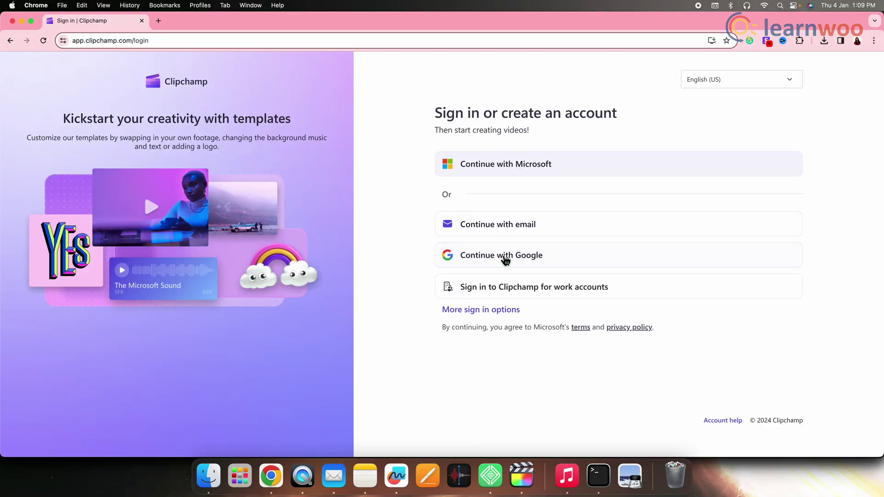
click(537, 252)
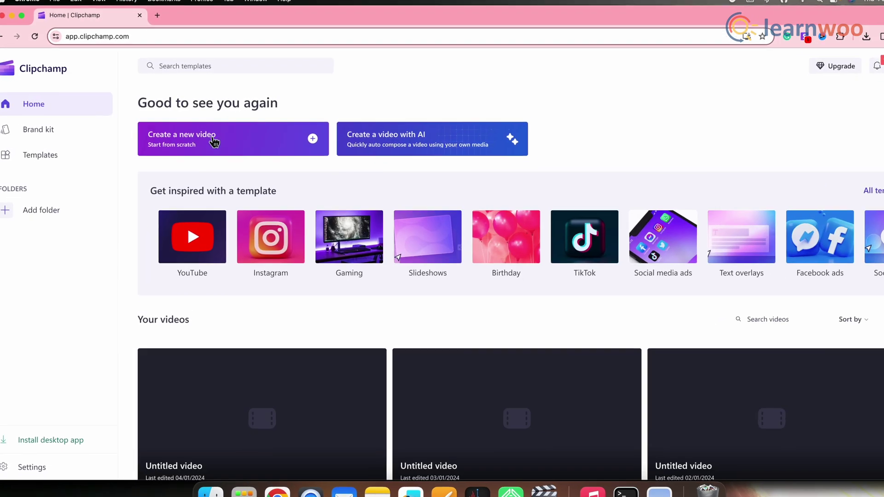
click(207, 146)
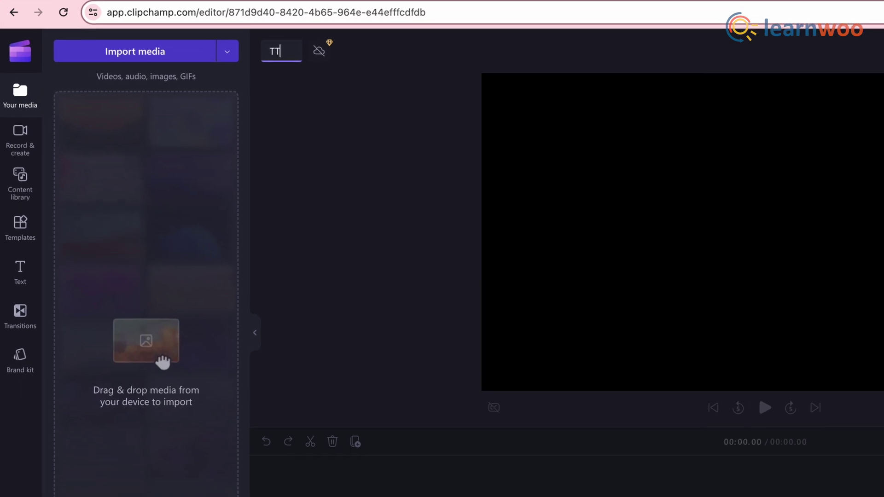
Step: Title the project 'TTS Test' and add a text-to-speech clip for the Canva AI script
text(S Test)
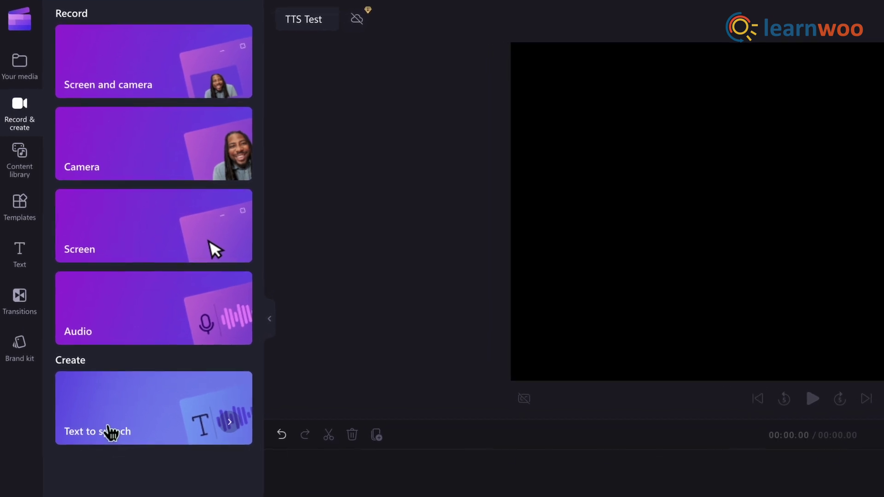
click(111, 431)
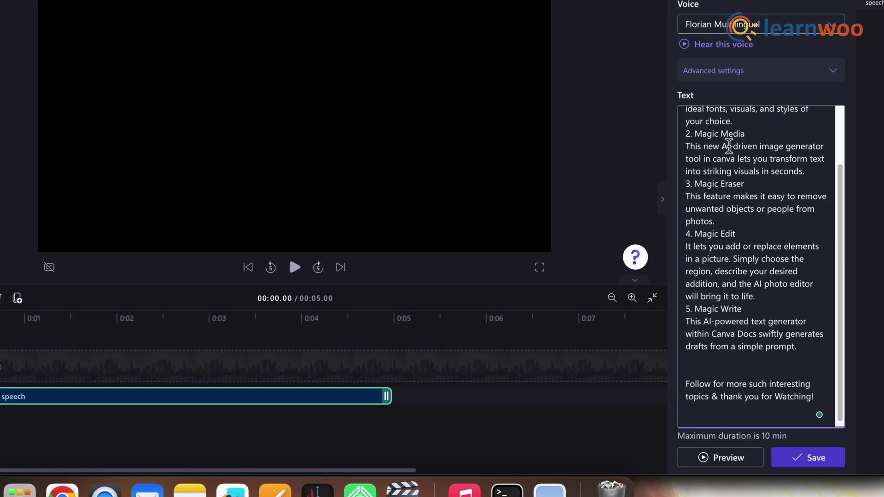
Step: Keep English (United States) as the text-to-speech language
scroll(736, 257, up, 3)
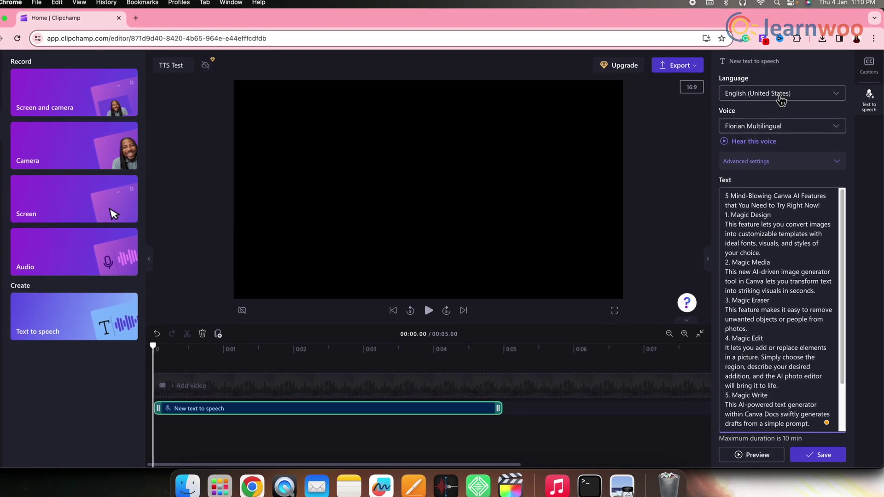
click(763, 97)
scroll(772, 206, down, 6)
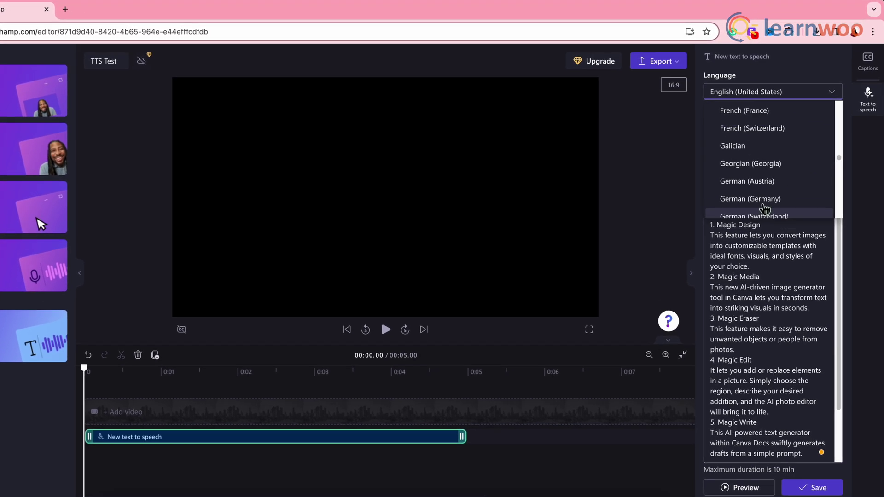
scroll(764, 209, up, 6)
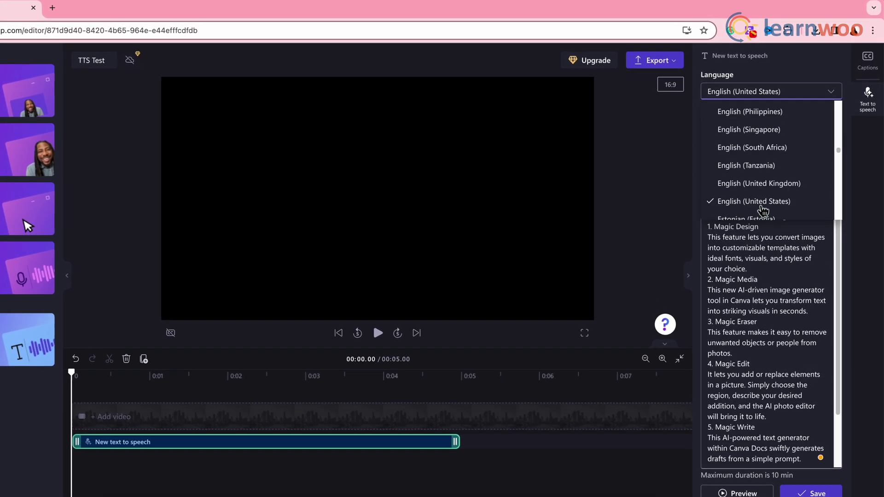
click(761, 224)
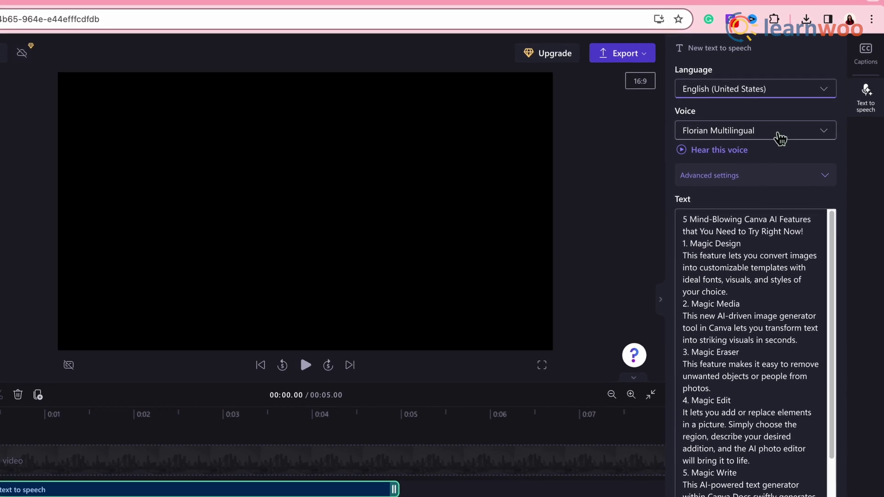
Step: Choose the Jenny voice, play its sample, and reveal its emotion, pitch and pace settings
click(777, 135)
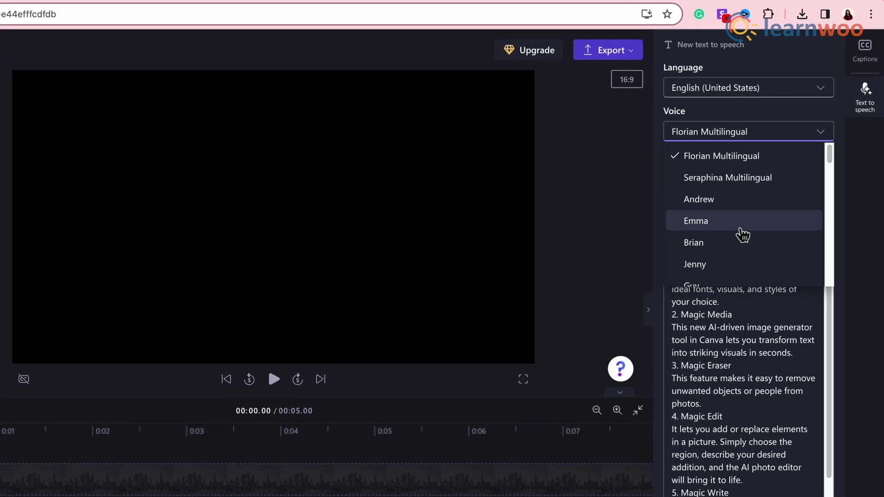
scroll(742, 232, down, 5)
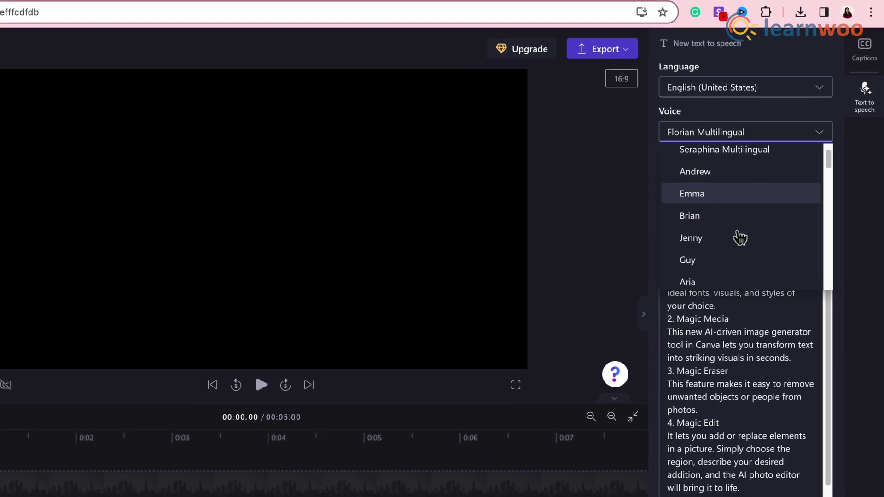
scroll(732, 244, up, 5)
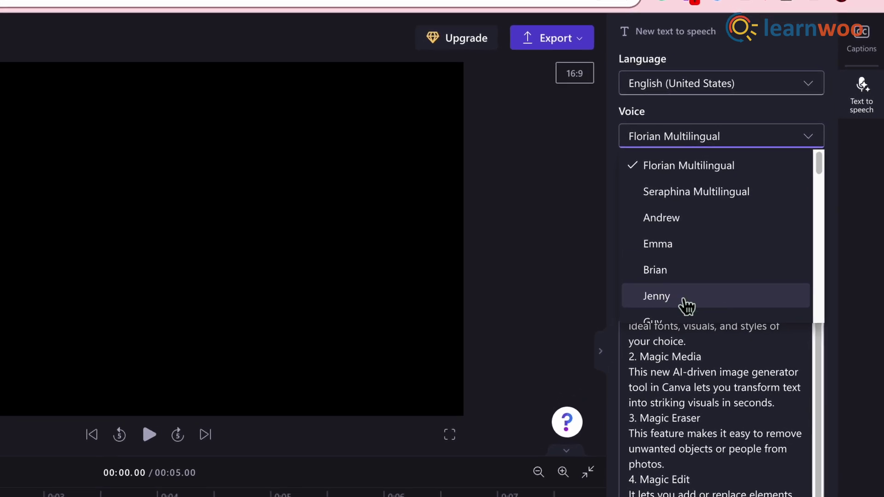
click(669, 295)
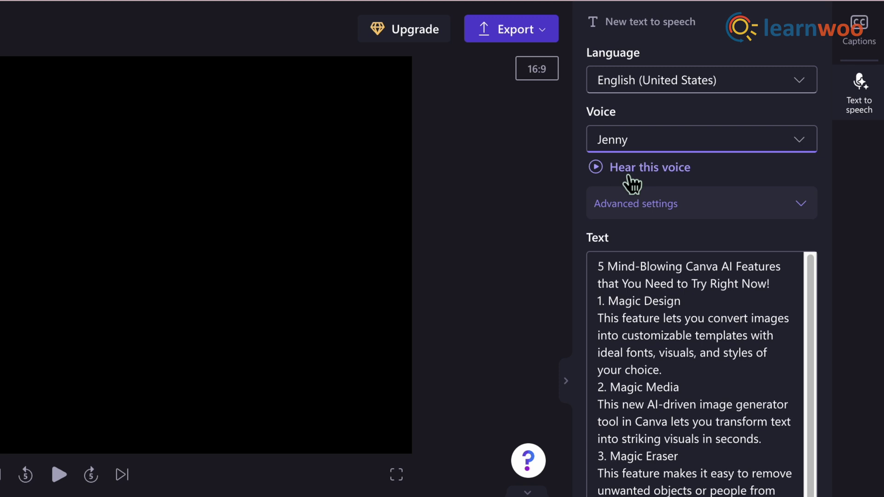
click(608, 171)
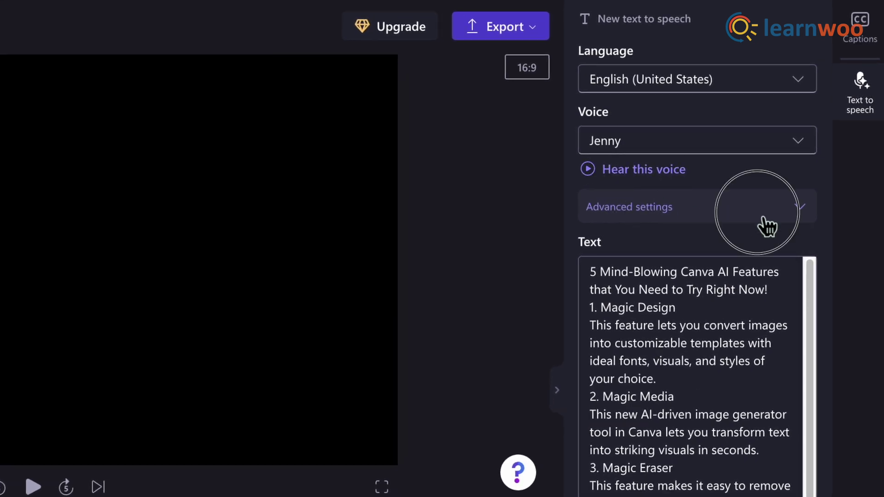
click(767, 224)
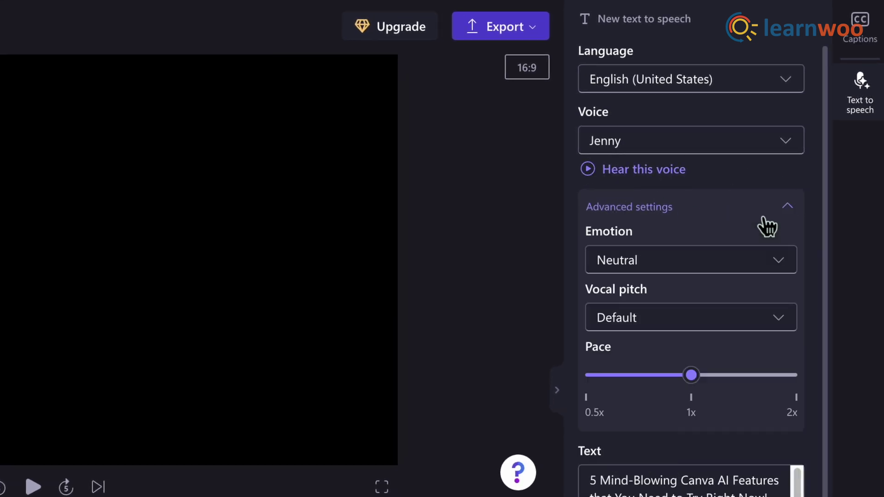
Step: Give the Jenny voice Cheerful emotion, Medium pitch and a pace slightly above 1x
click(676, 271)
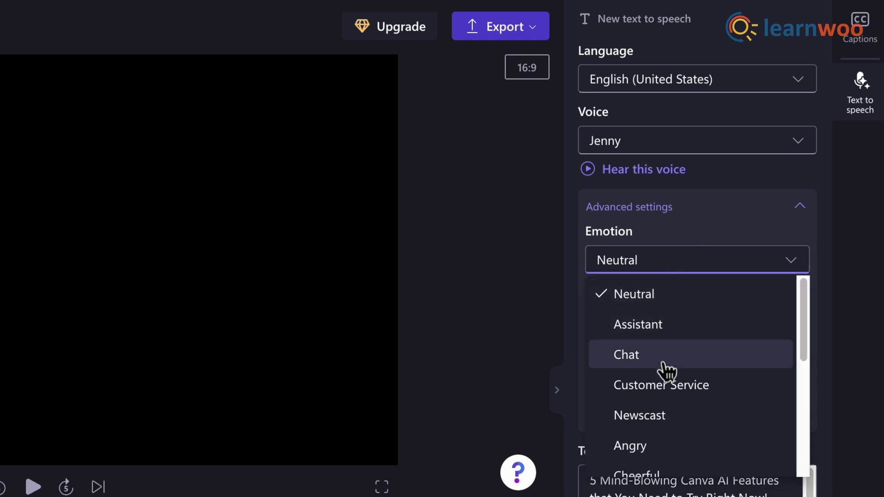
scroll(667, 424, down, 3)
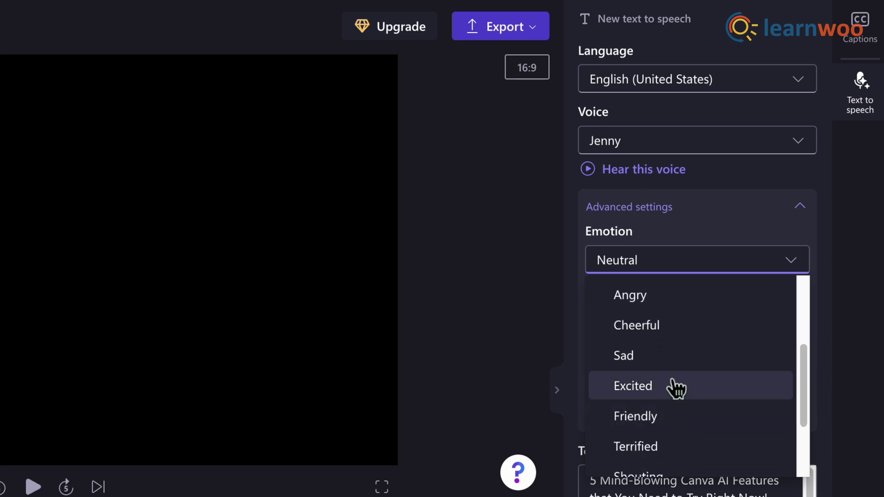
click(668, 345)
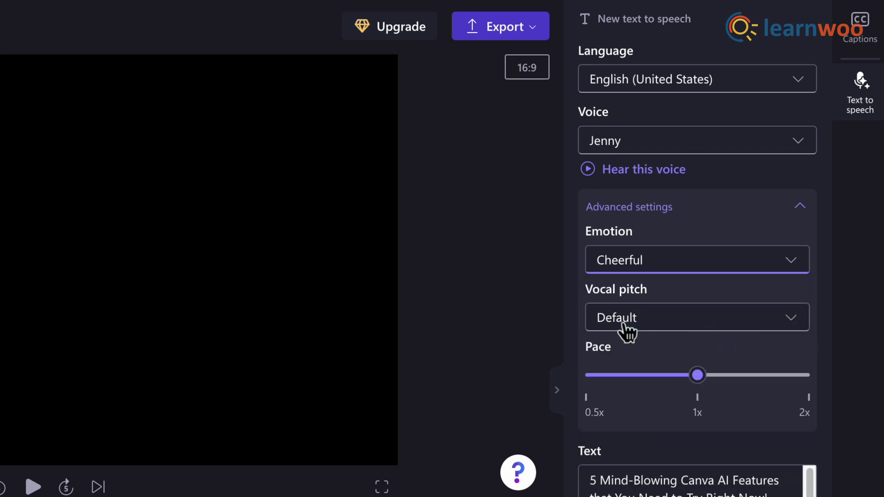
click(707, 327)
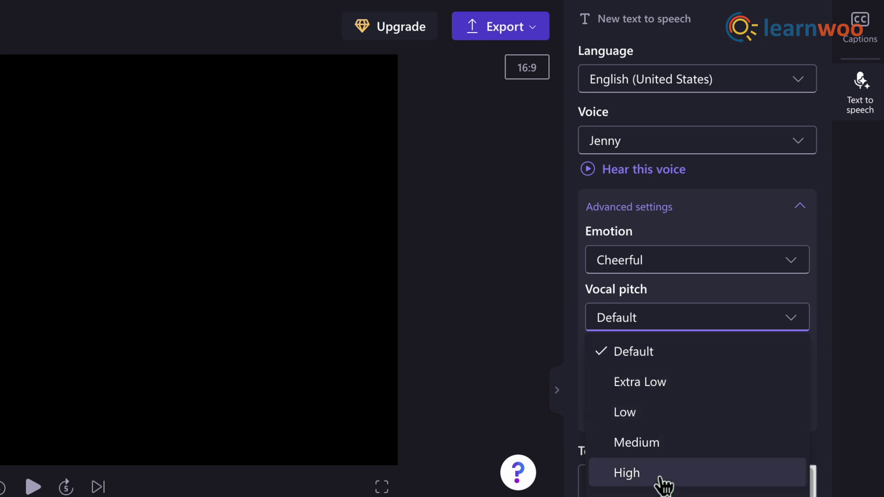
click(650, 439)
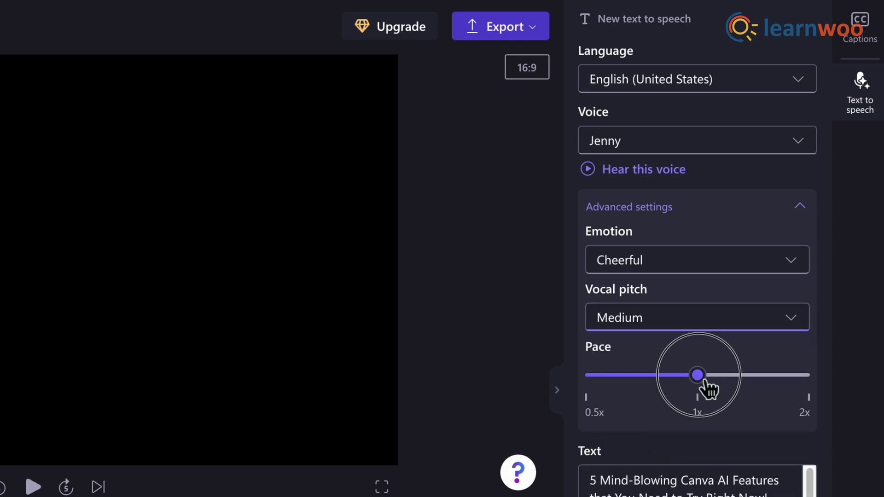
drag(705, 382, 622, 386)
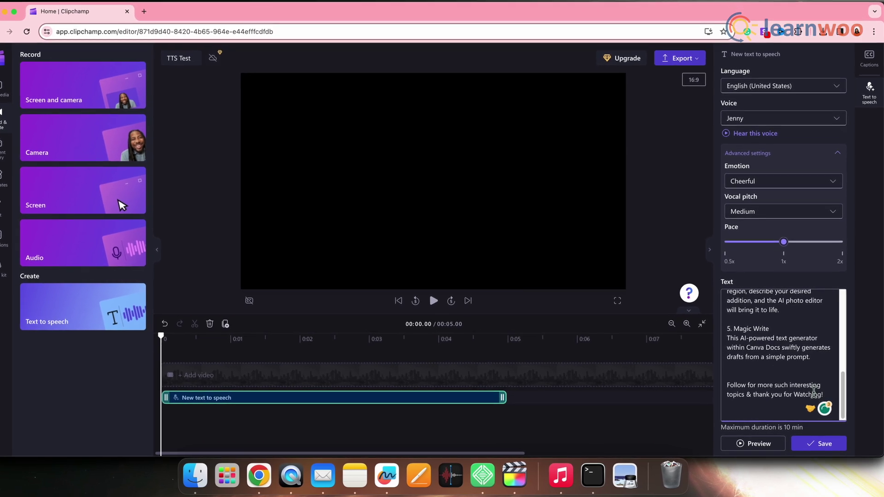
Step: Preview the Jenny voiceover and save it into the roughly 56-second project
click(731, 445)
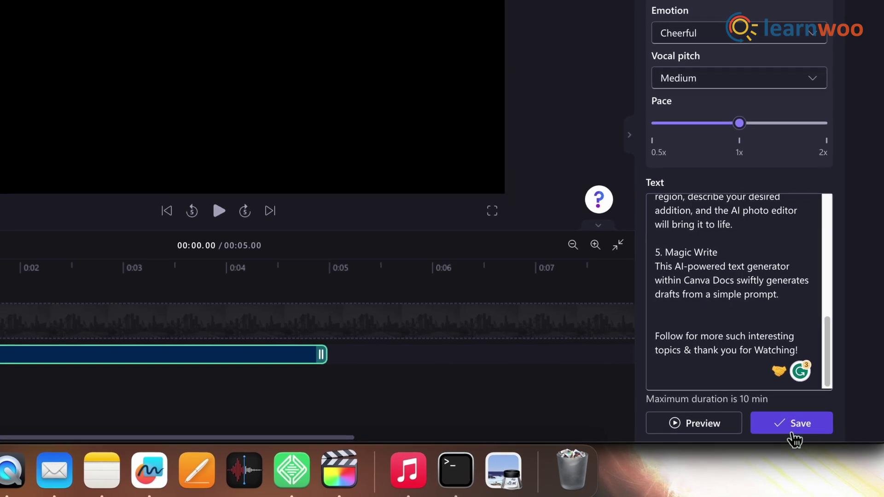
click(793, 435)
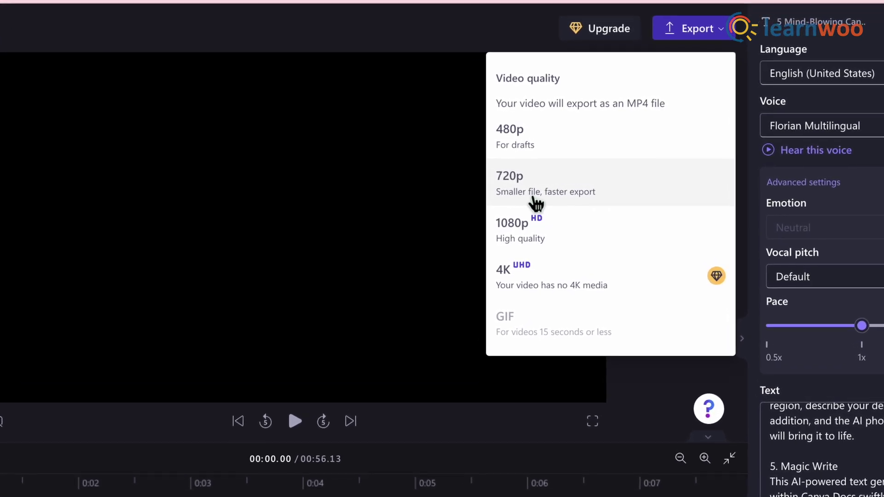
Step: Export the TTS Test video as a 720p MP4
click(534, 198)
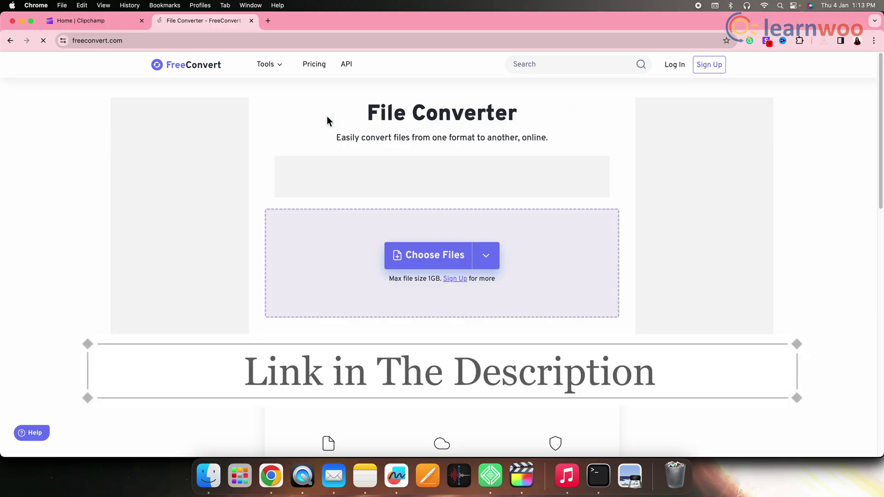
Step: Upload 'TTS Test - Made with Clipchamp.mp4' from the device into FreeConvert for conversion
mouse_move(421, 254)
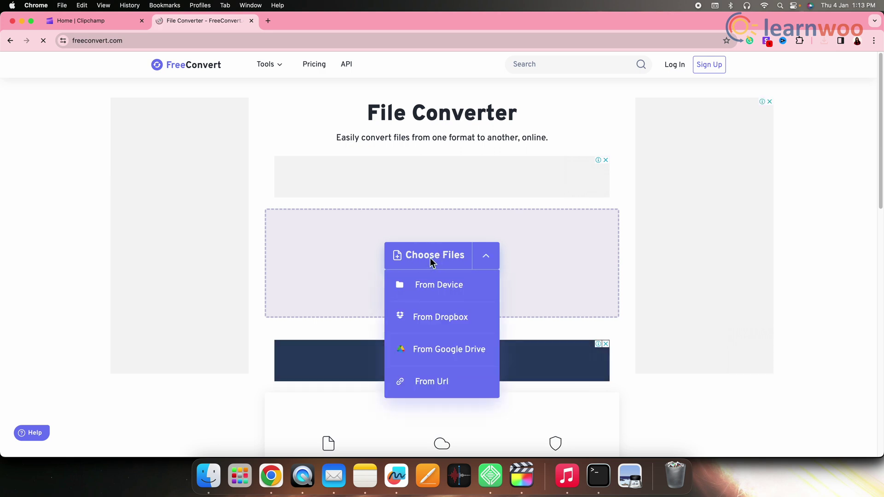
click(430, 258)
click(373, 180)
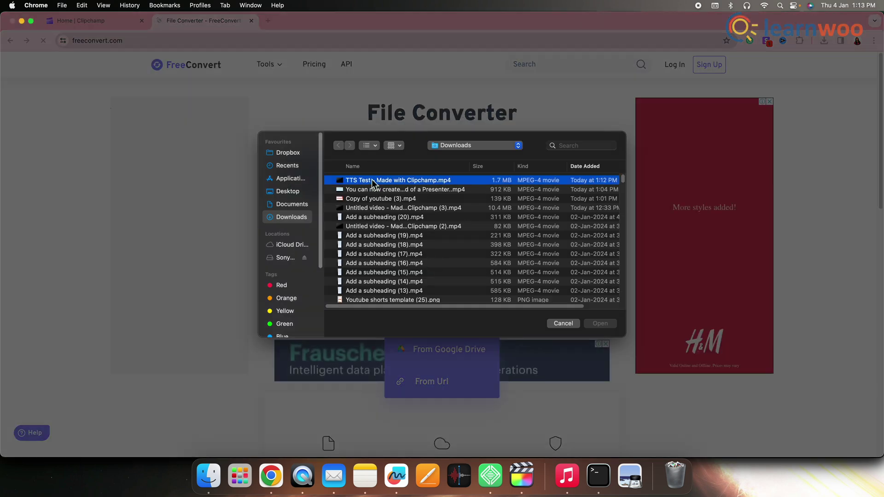
click(600, 324)
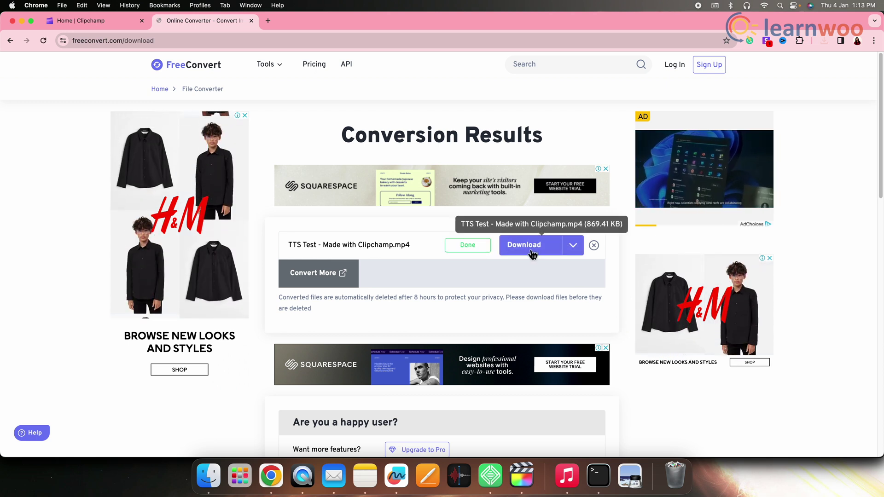
Step: Download the converted 869 KB TTS Test file and check the browser's downloads list
click(530, 253)
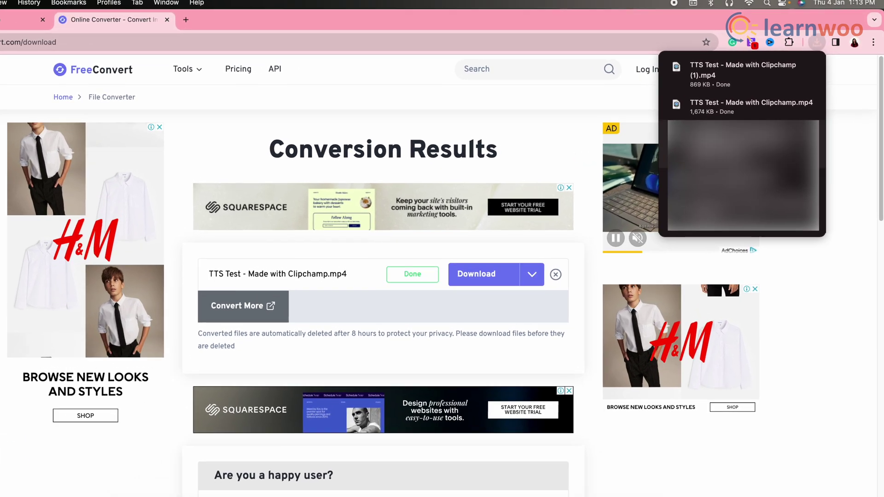
mouse_move(737, 90)
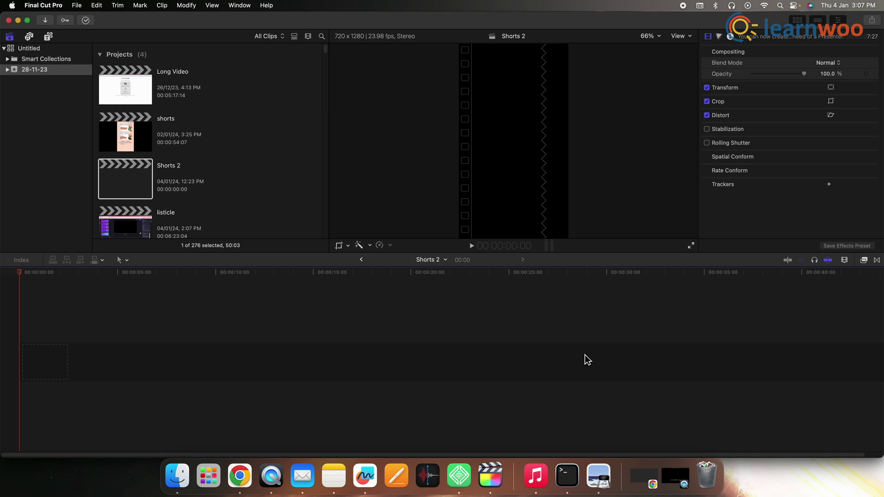
Step: Drop the TTS Test file into the Shorts 2 timeline and detach its audio
click(178, 476)
drag(409, 62, 19, 363)
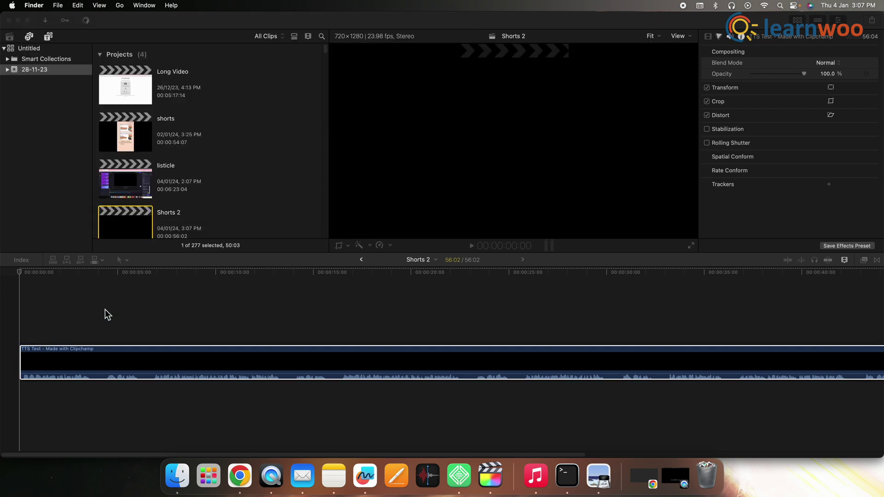
right_click(105, 362)
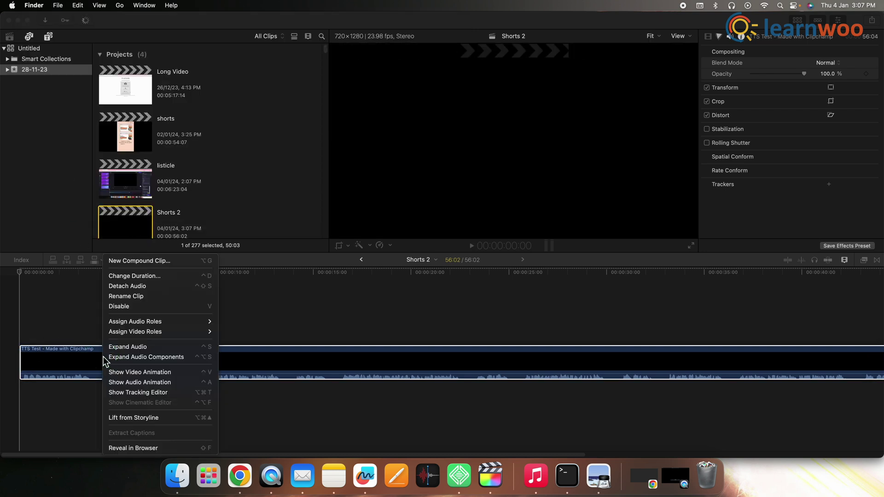
click(148, 286)
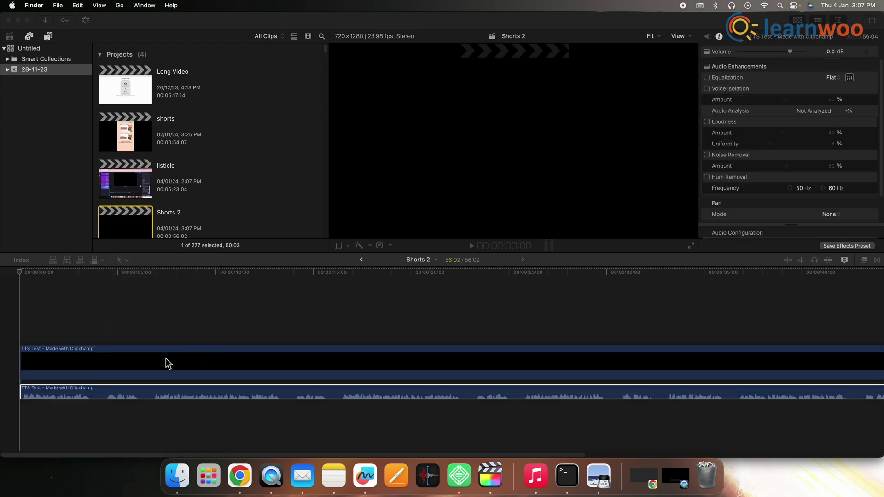
click(91, 381)
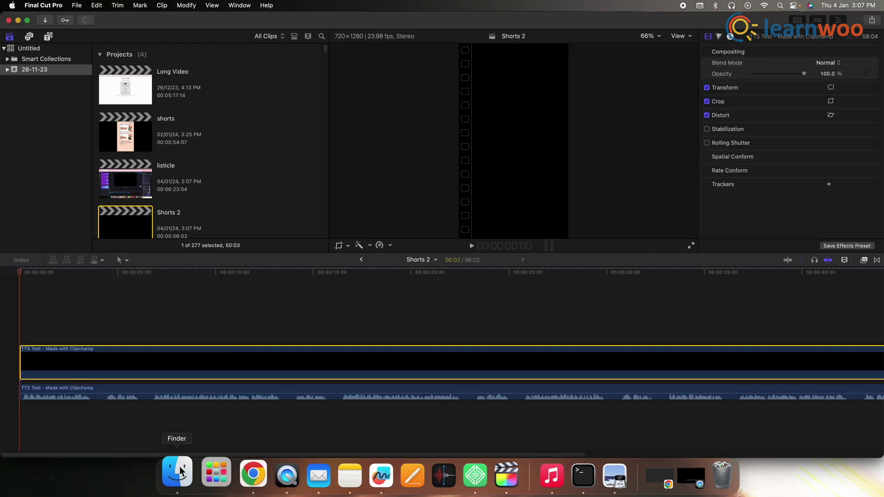
Step: Put the shorts template image and voiceover at the start, delete the TTS video, and preview
click(178, 474)
scroll(130, 182, down, 3)
drag(127, 179, 94, 367)
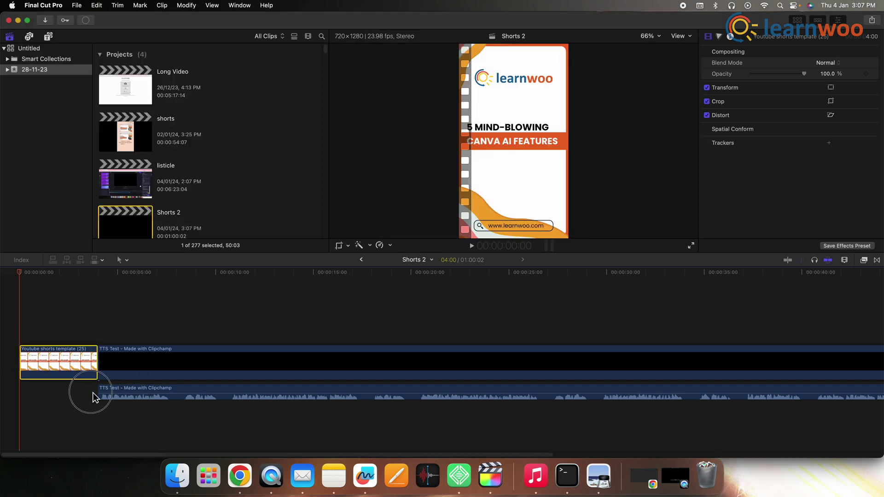
drag(115, 394, 32, 392)
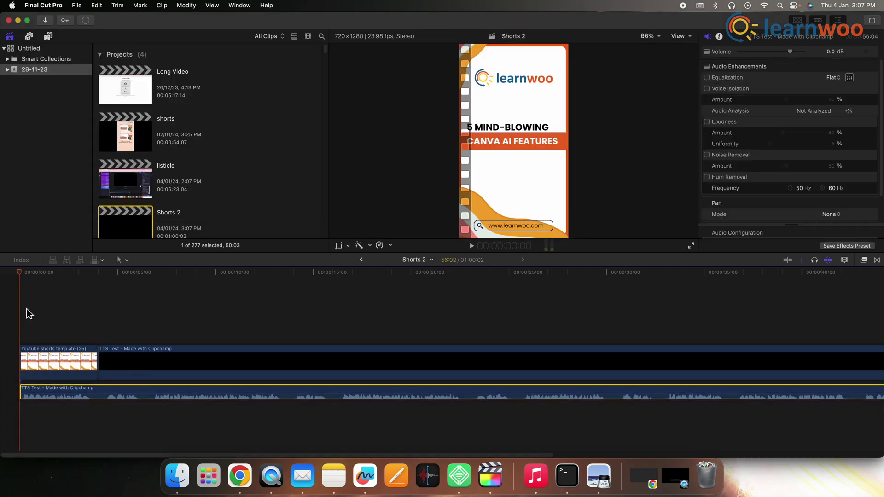
click(131, 357)
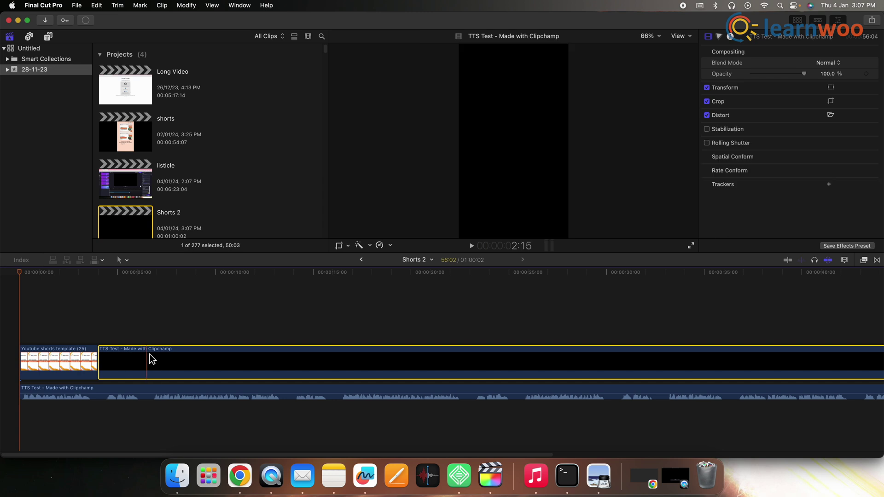
key(Delete)
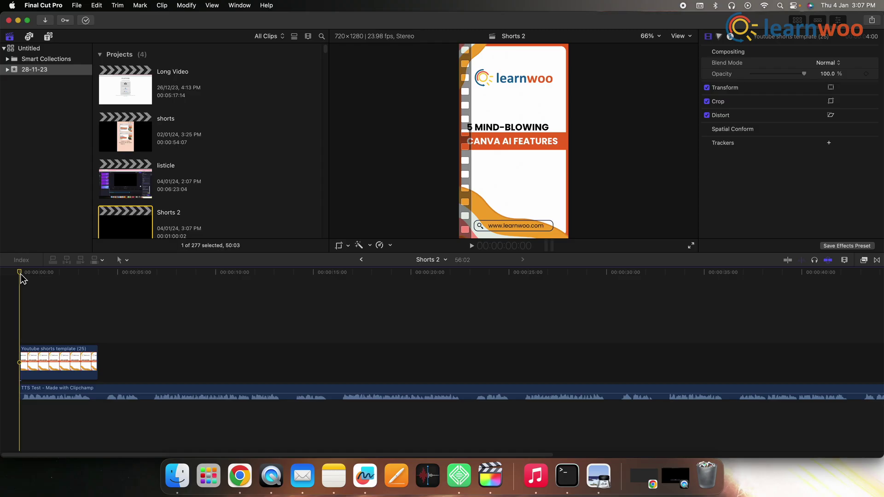
key(space)
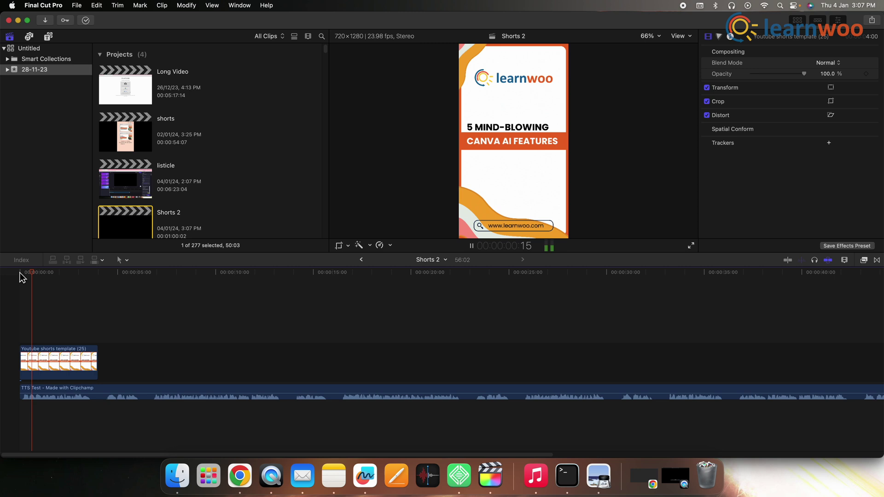
Step: Add 'Add a subheading (13).mp4' to the timeline right after the template image
click(97, 391)
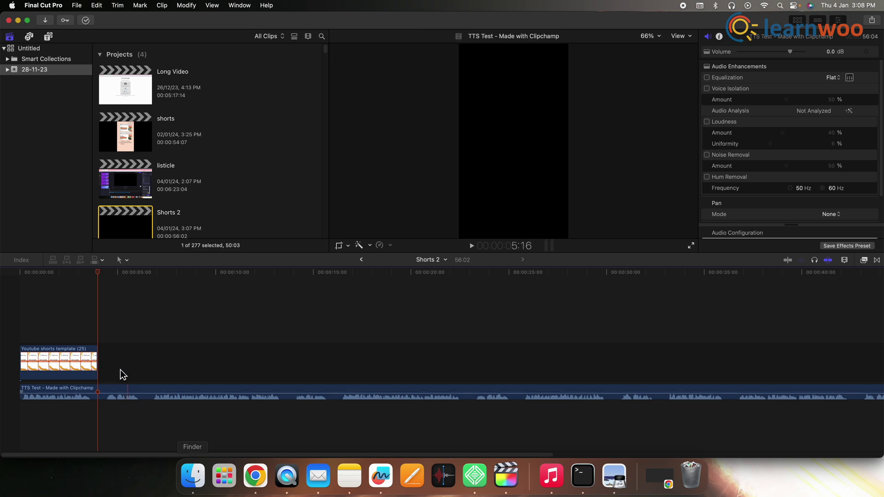
click(192, 475)
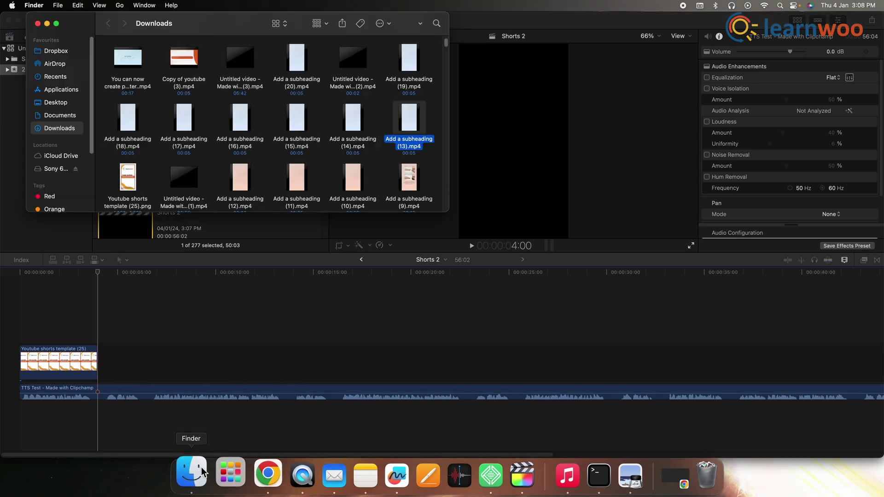
drag(407, 140, 107, 355)
click(105, 297)
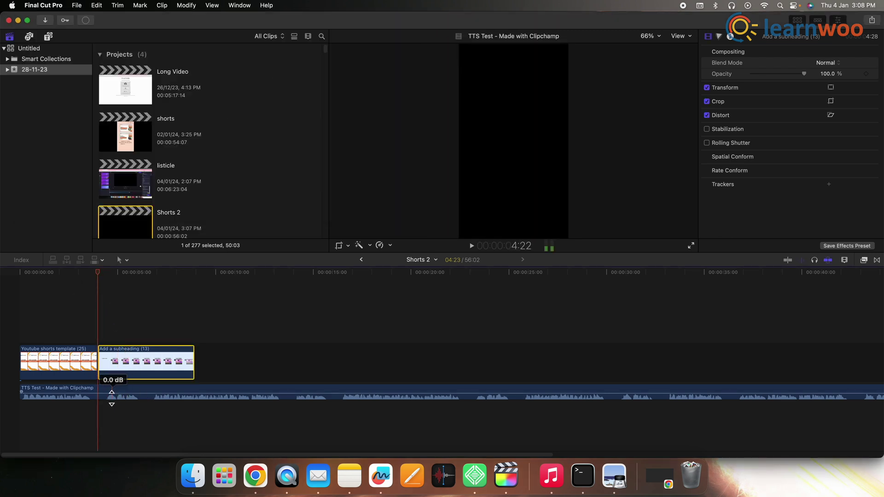
Step: Split the subheading clip and the voiceover audio at the same playhead point
click(154, 311)
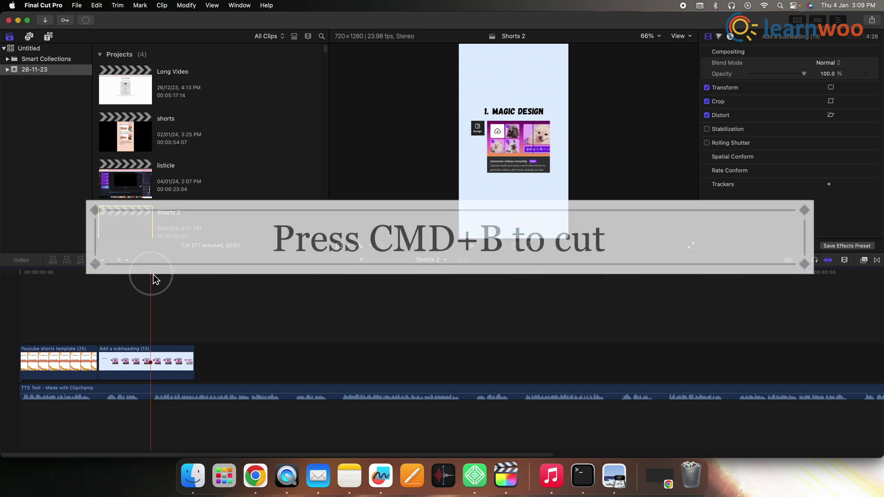
click(155, 357)
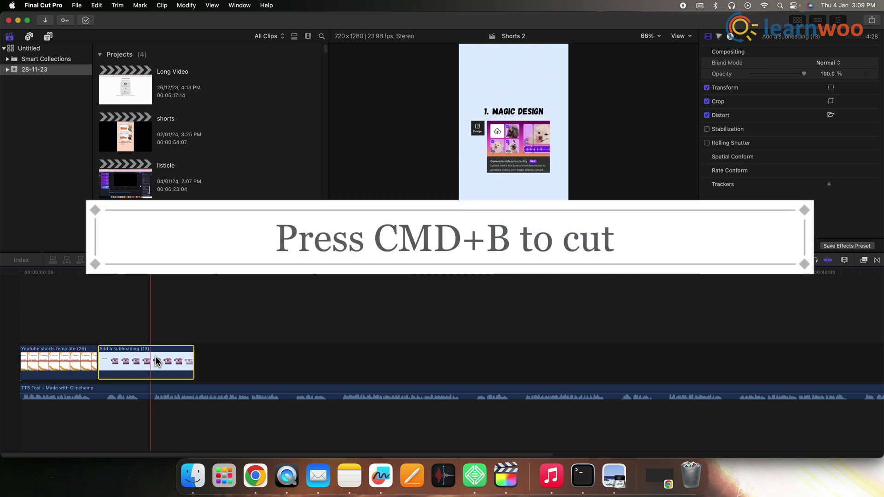
key(cmd+b)
click(146, 393)
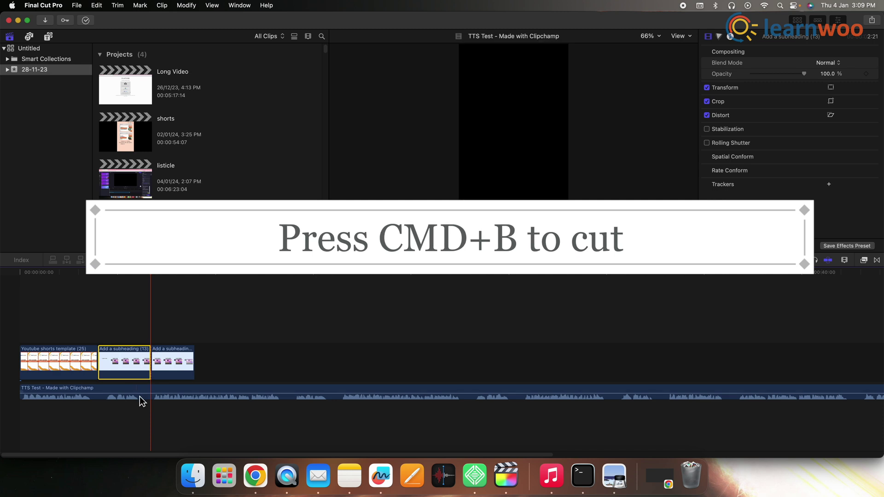
key(super+b)
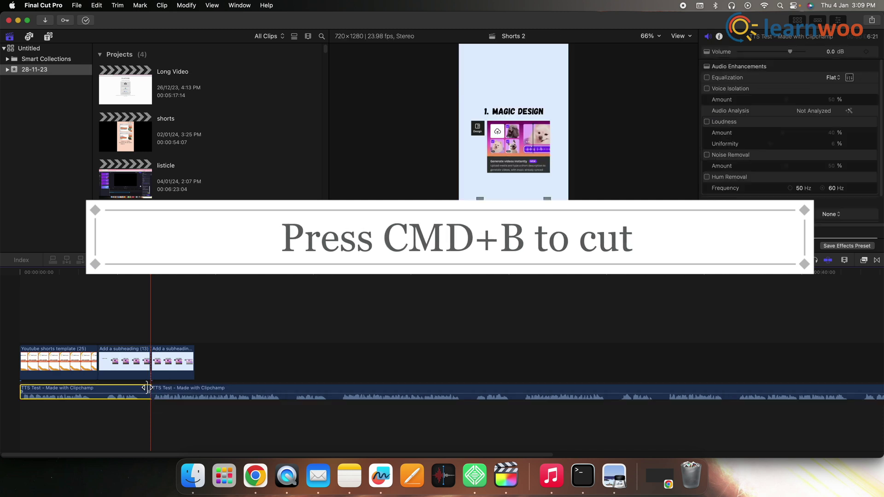
click(102, 321)
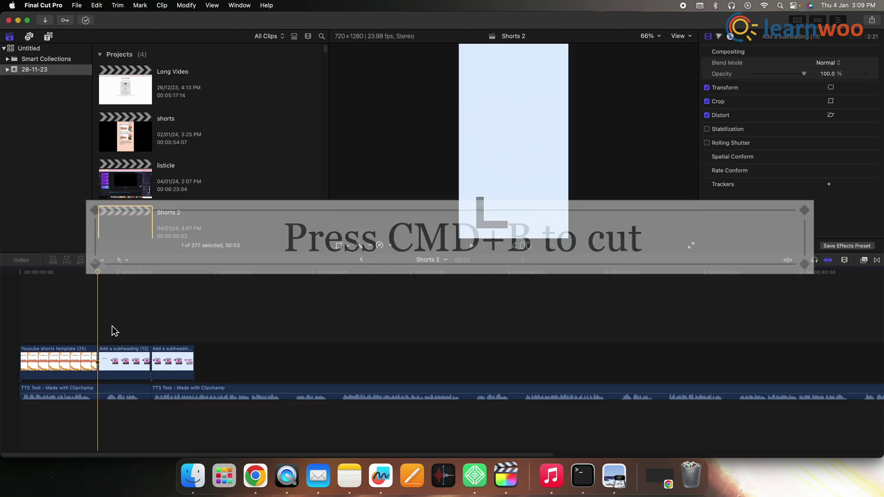
click(170, 360)
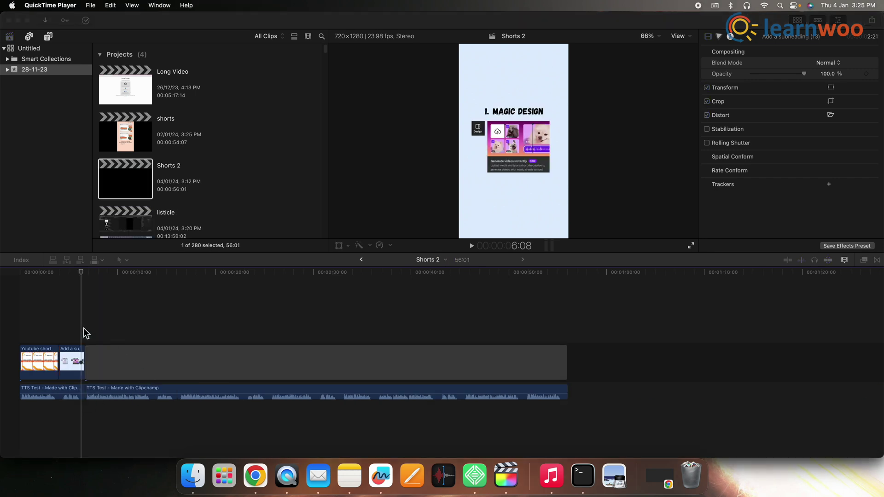
Step: Move the playhead to about 4 seconds and play the timeline to preview it
click(60, 278)
click(60, 278)
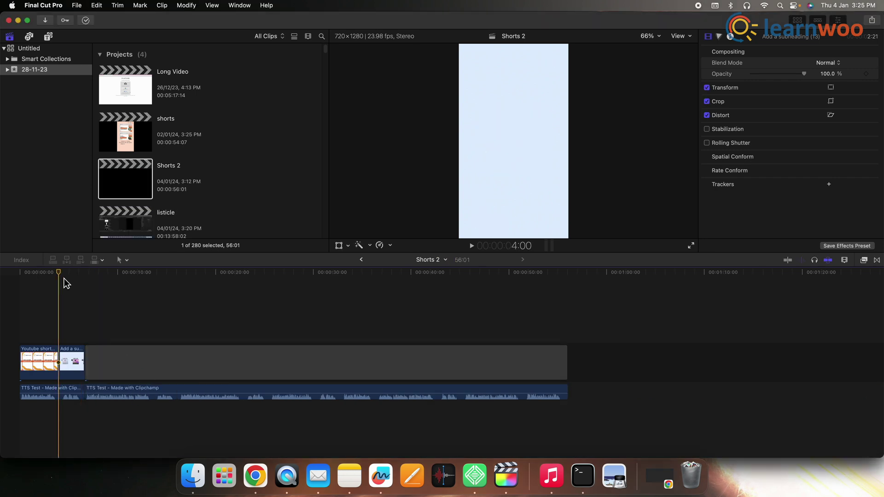
key(space)
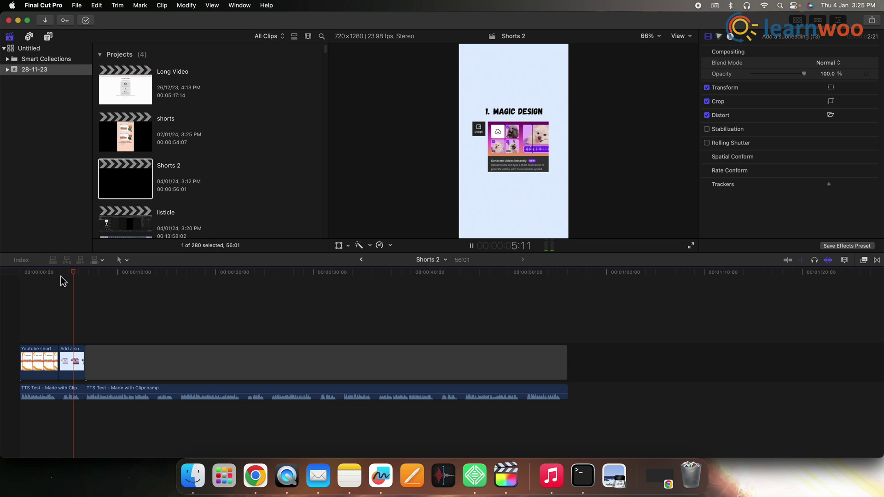
Step: Replace the grey gap with the Desktop screen recording and detach its audio
click(192, 476)
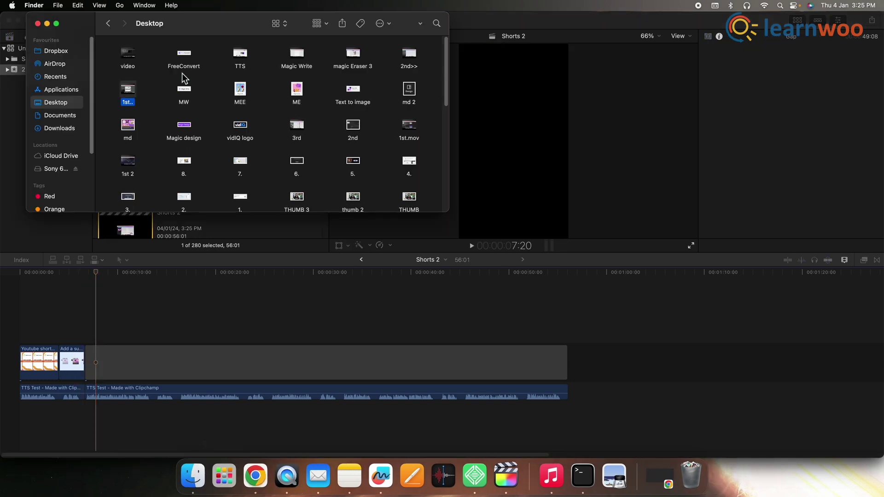
drag(116, 214, 97, 355)
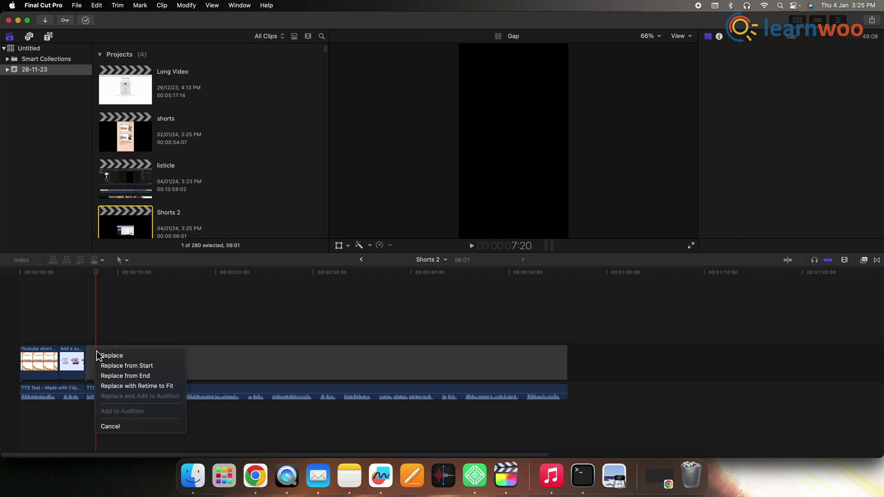
click(111, 356)
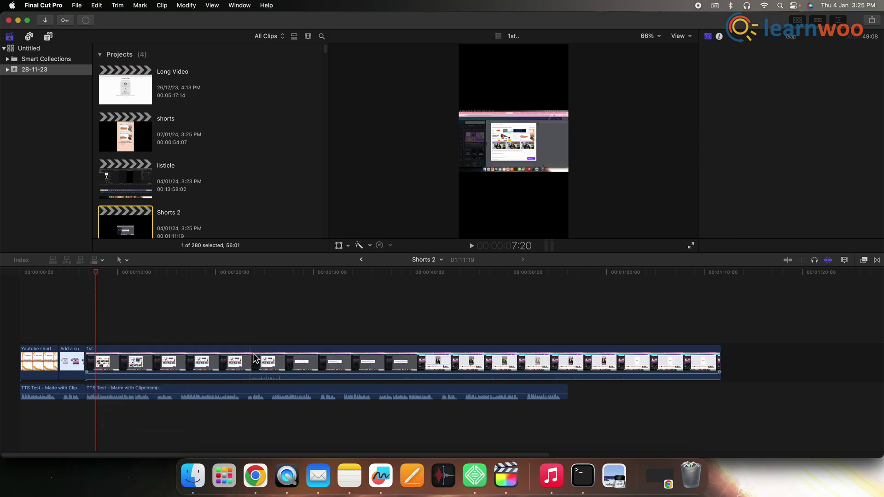
right_click(166, 366)
click(224, 286)
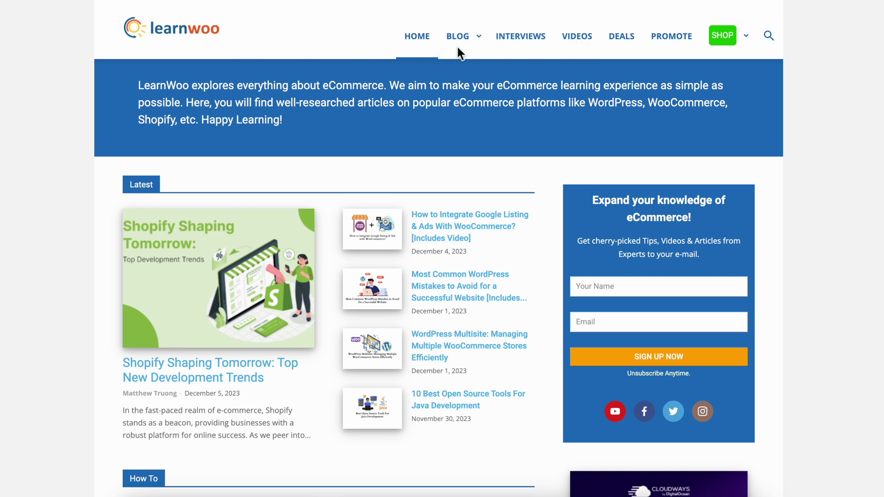
scroll(404, 168, down, 3)
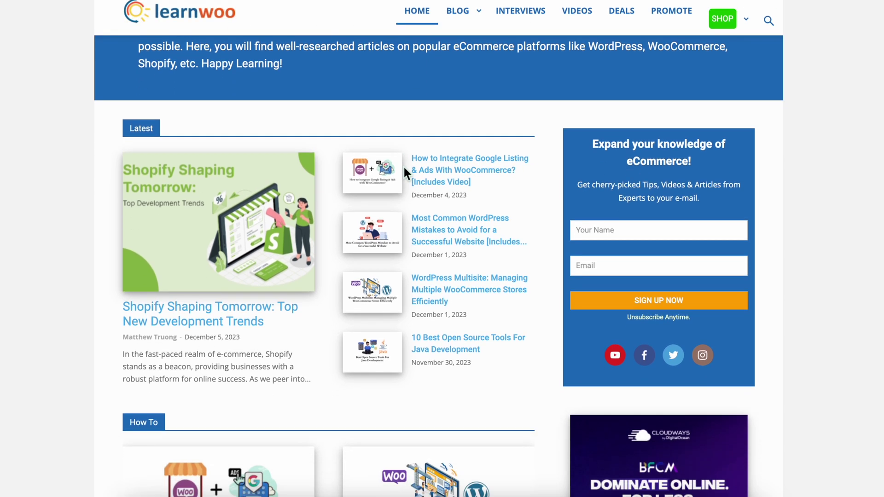